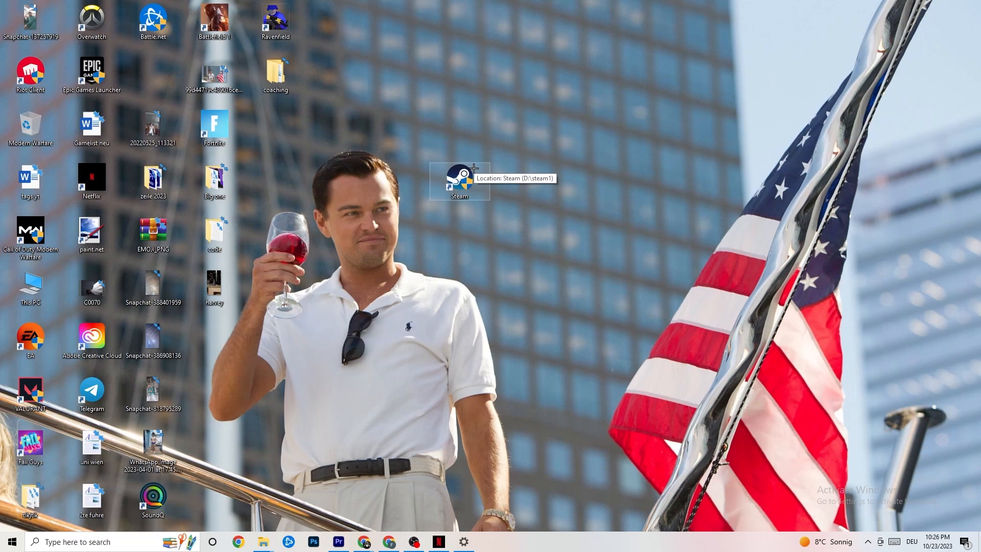
Open the desktop Steam shortcut's properties, review its compatibility mode choices and run-as-administrator setting, and confirm the dialog
{"action": "right_click", "coordinate": [470, 180]}
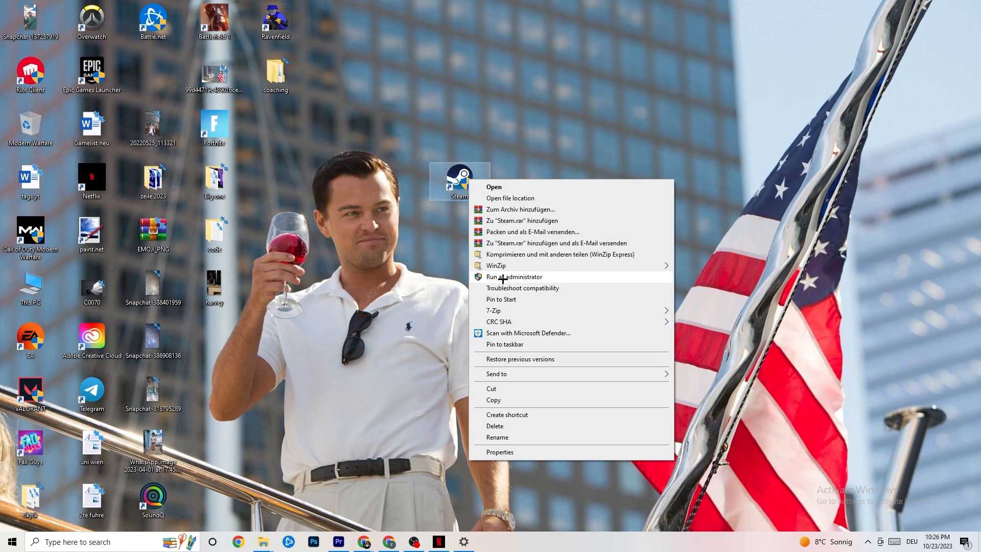
{"action": "left_click", "coordinate": [422, 272]}
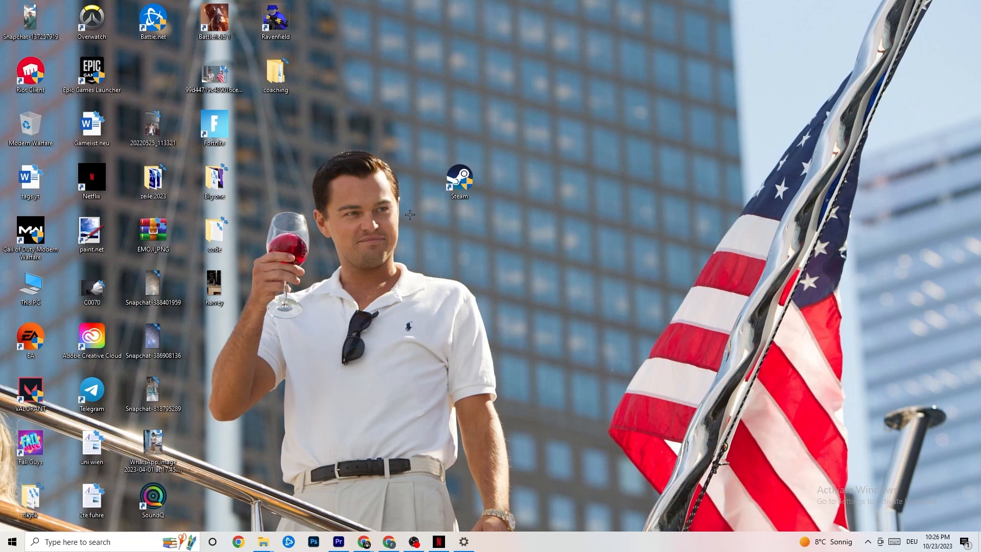
{"action": "right_click", "coordinate": [458, 182]}
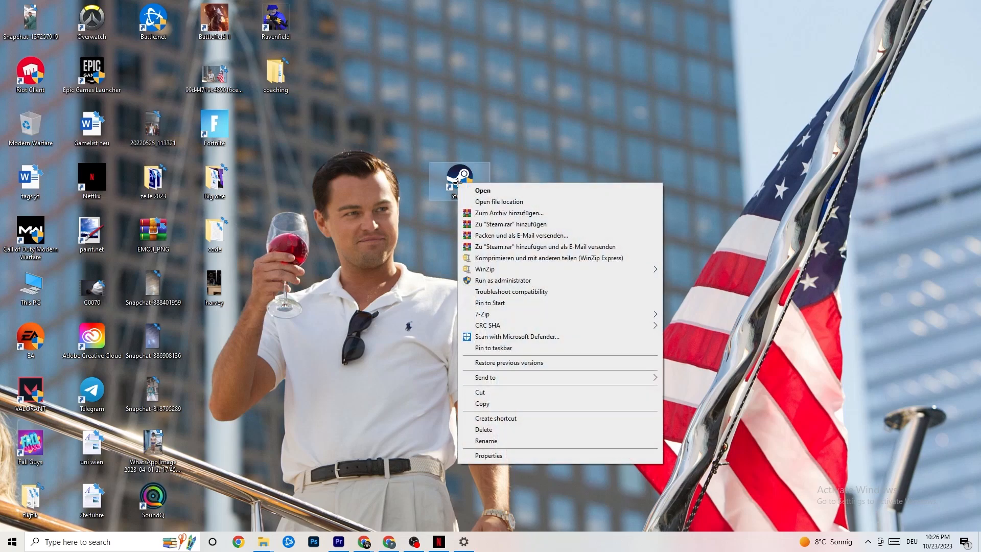
{"action": "left_click", "coordinate": [510, 455]}
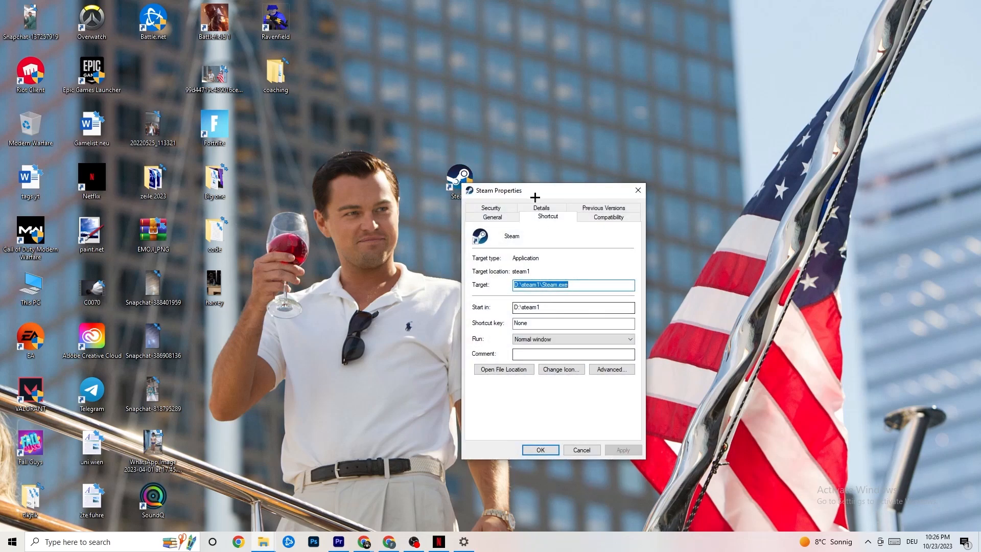
{"action": "left_click_drag", "start_coordinate": [534, 197], "coordinate": [487, 122]}
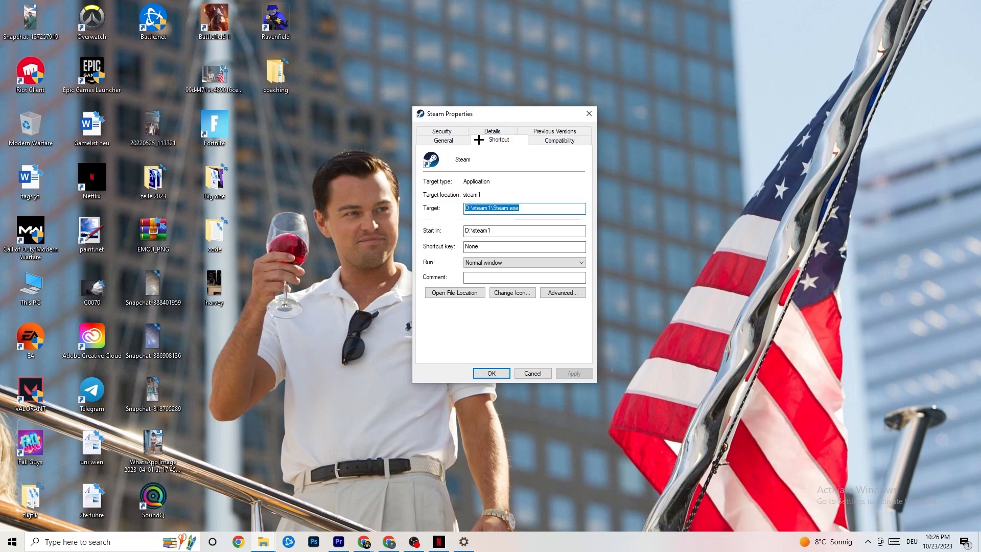
{"action": "left_click", "coordinate": [531, 138]}
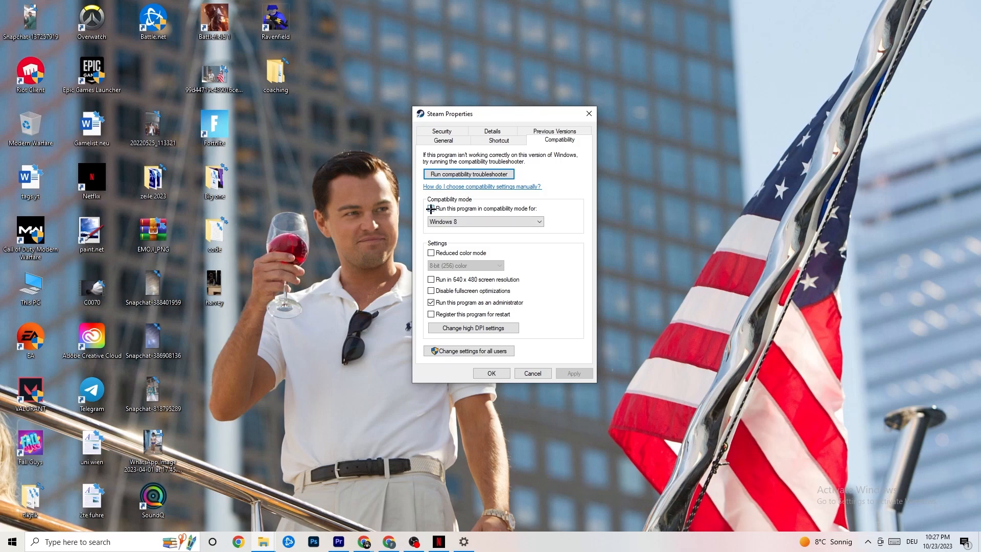
{"action": "left_click", "coordinate": [475, 222]}
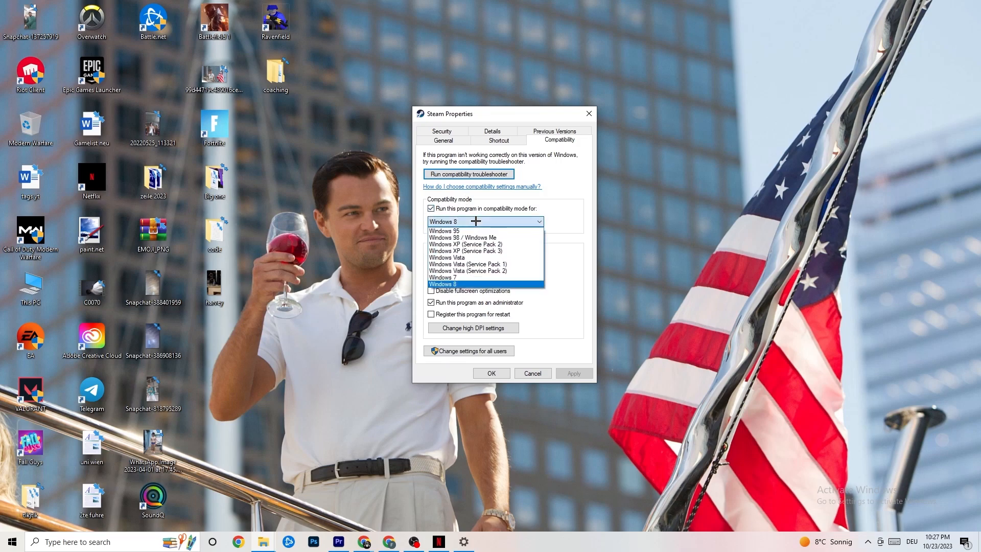
{"action": "left_click", "coordinate": [558, 236]}
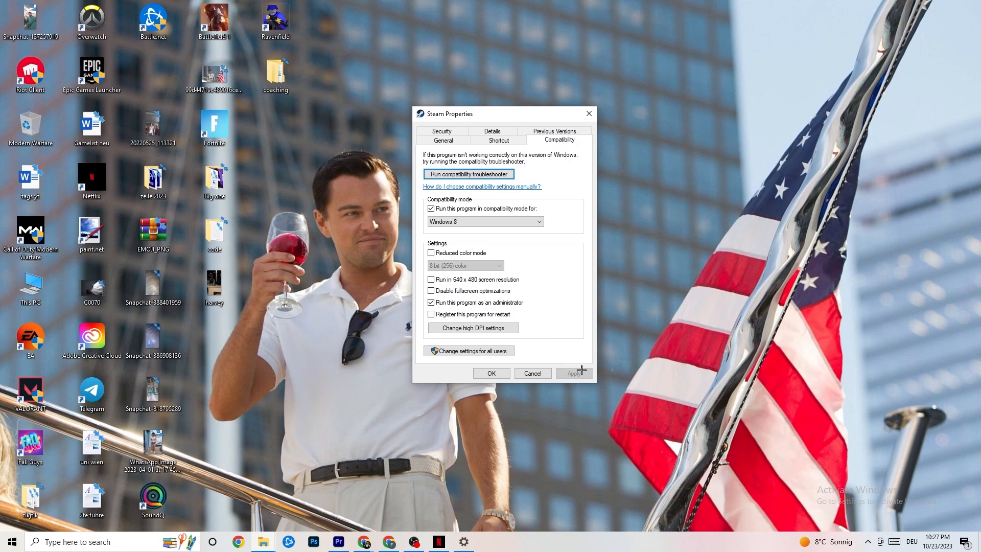
{"action": "left_click", "coordinate": [491, 373]}
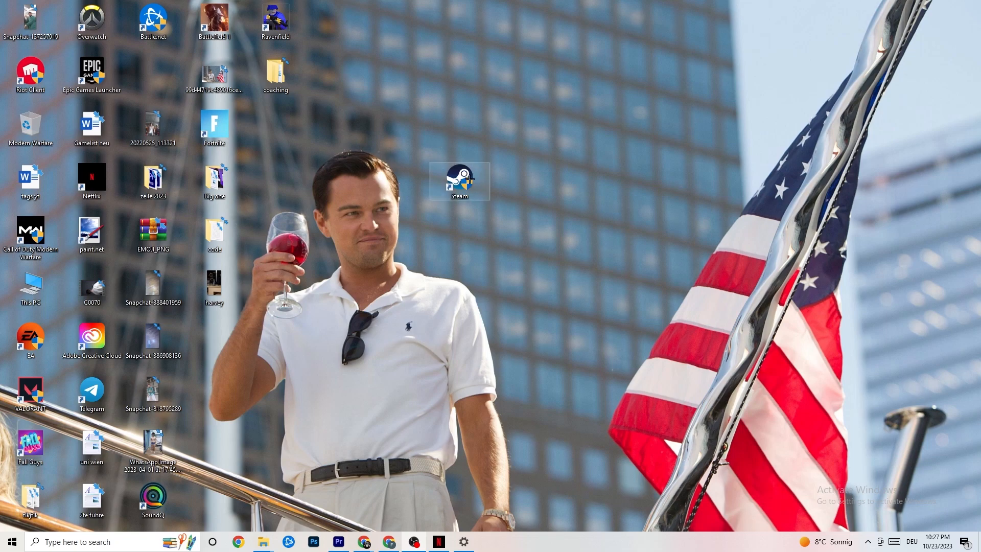
{"action": "left_click", "coordinate": [2, 549]}
{"action": "left_click", "coordinate": [340, 499]}
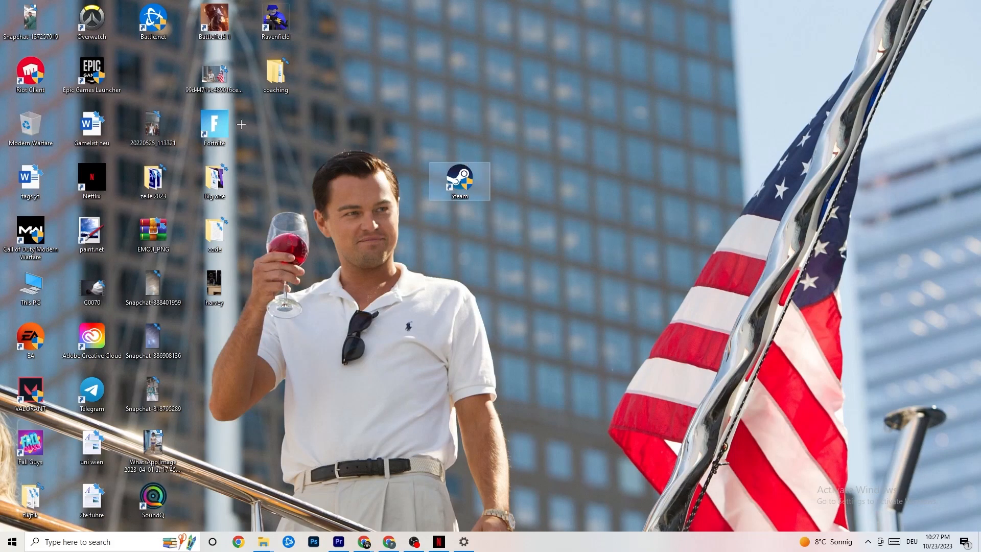
{"action": "right_click", "coordinate": [449, 185]}
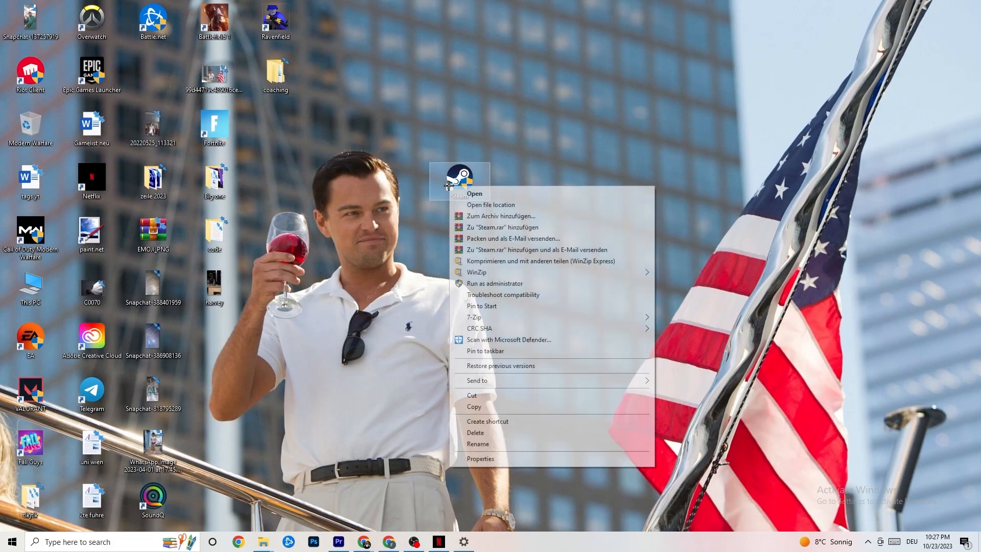
{"action": "left_click", "coordinate": [434, 283]}
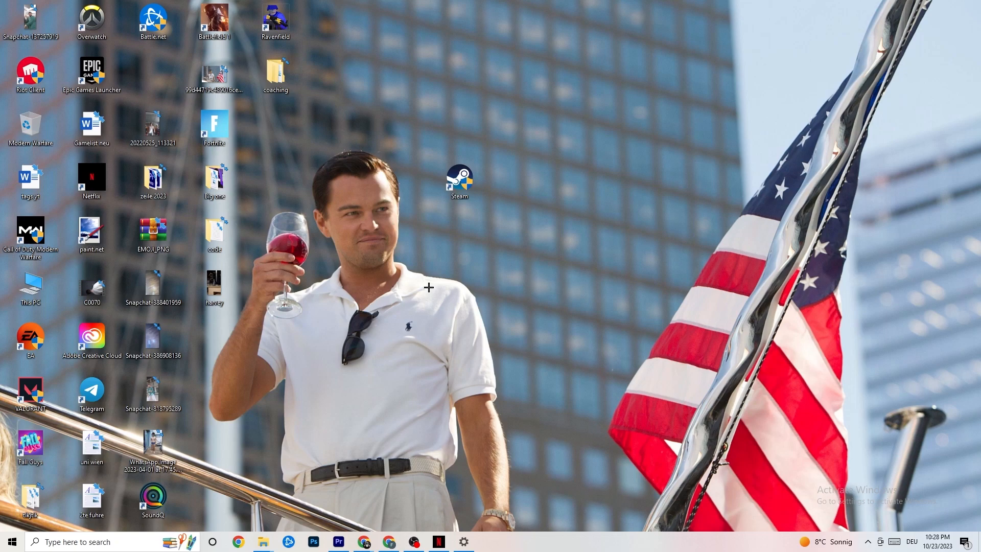
Open Task Manager full screen and check the options for ending the Google Chrome app among the running processes
{"action": "right_click", "coordinate": [544, 548]}
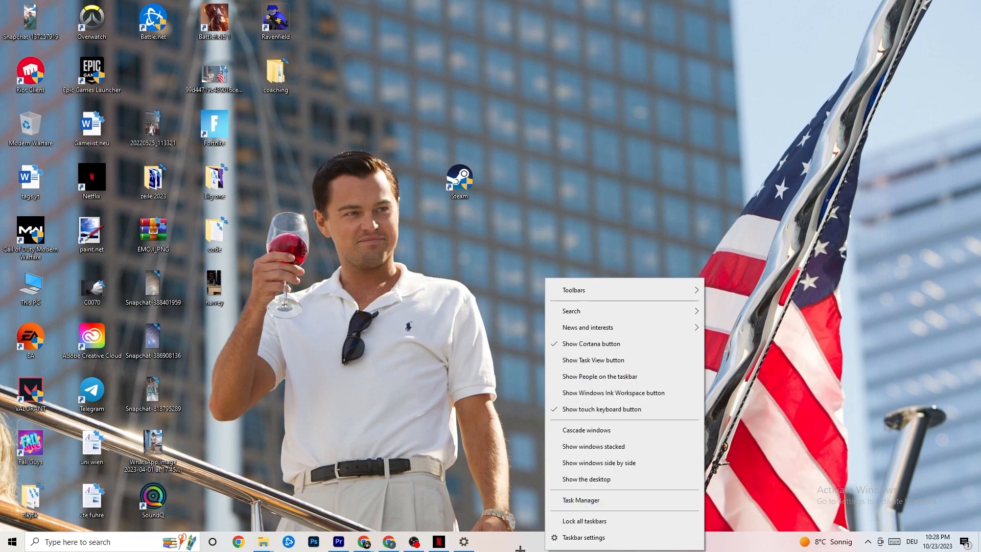
{"action": "left_click", "coordinate": [589, 501]}
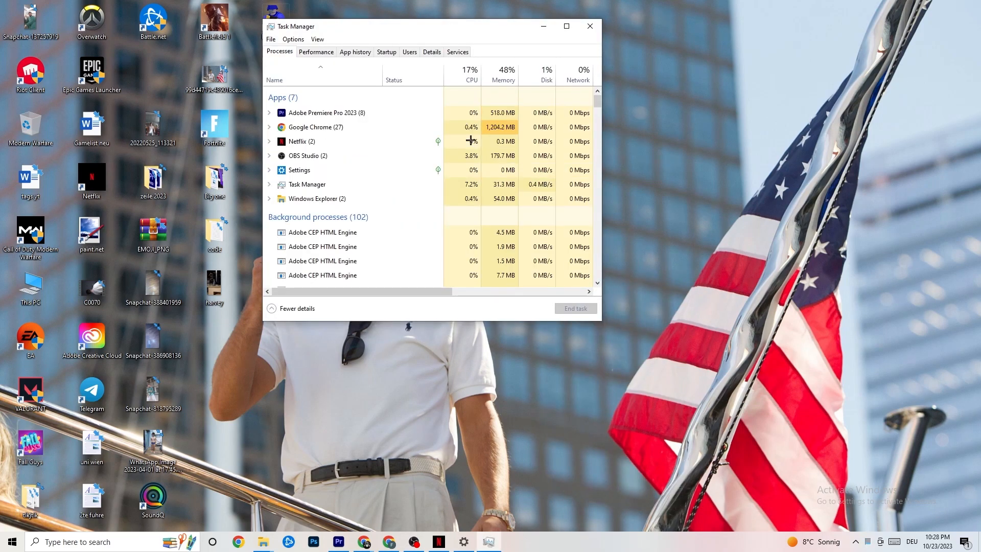
{"action": "left_click", "coordinate": [566, 27]}
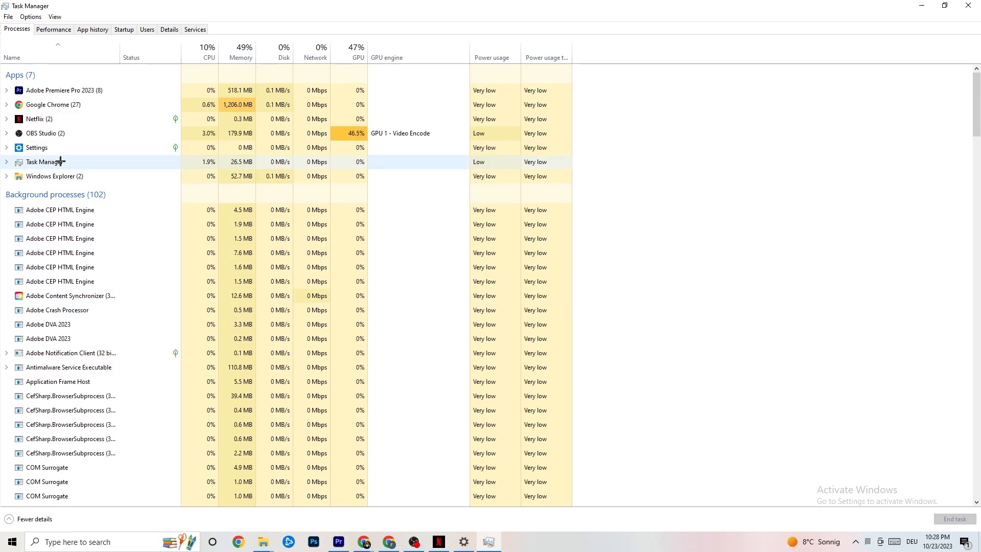
{"action": "right_click", "coordinate": [71, 104]}
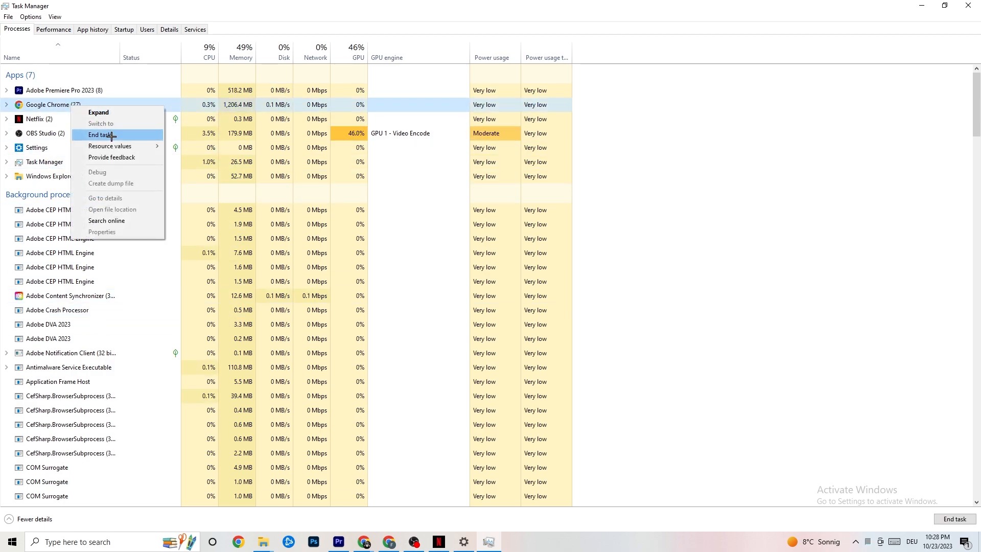
{"action": "left_click", "coordinate": [695, 124]}
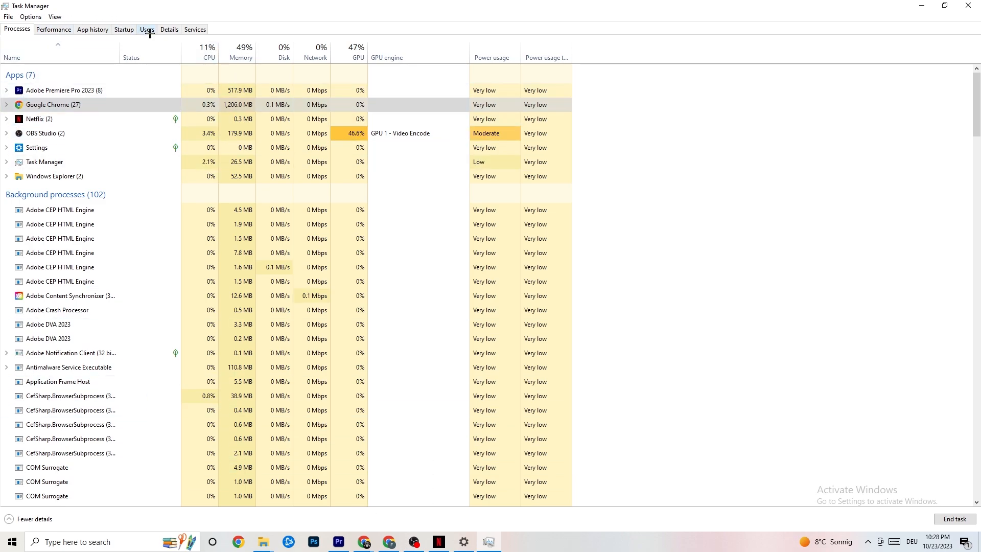
Examine the priority levels available for the Adobe Premiere Pro process in Task Manager's detailed process list
{"action": "left_click", "coordinate": [170, 30]}
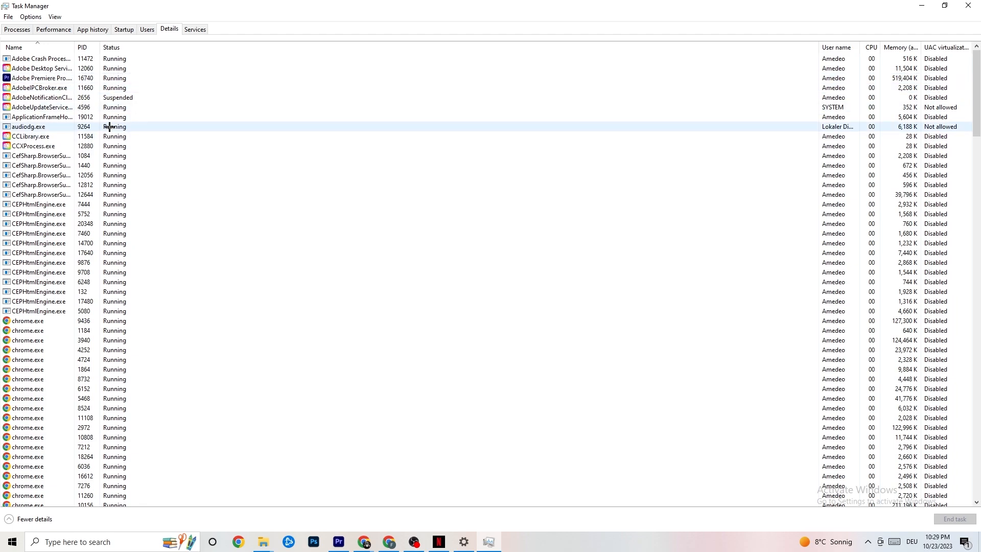
{"action": "right_click", "coordinate": [53, 81]}
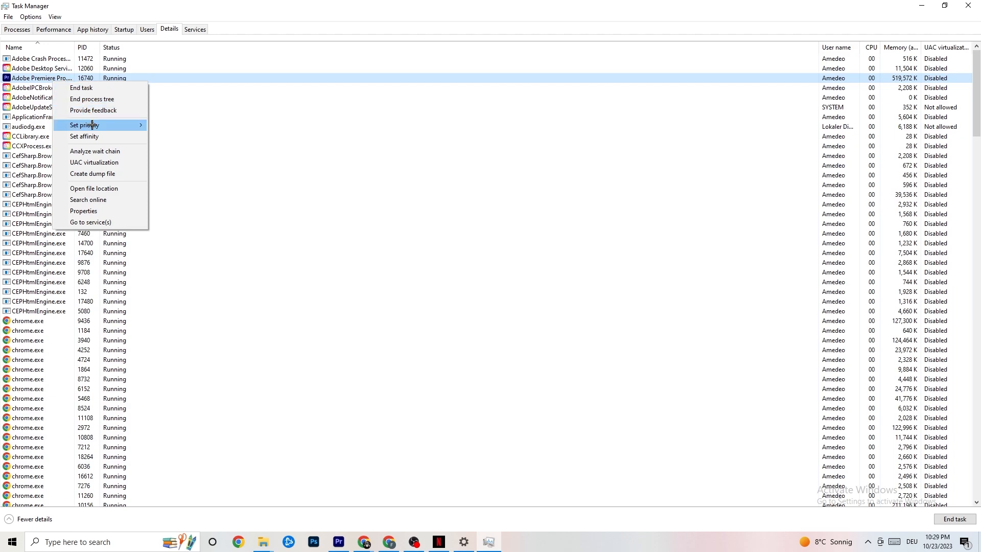
{"action": "mouse_move", "coordinate": [95, 130]}
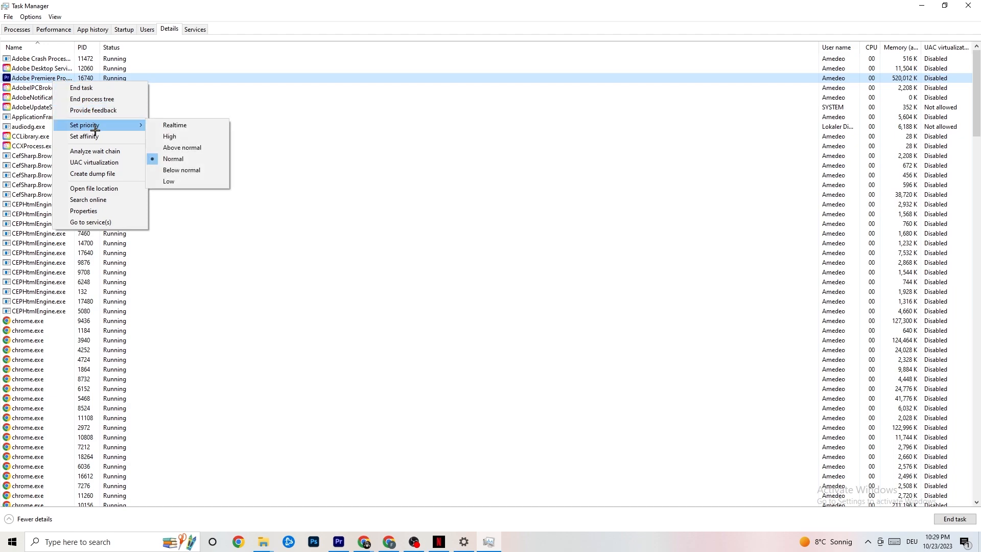
{"action": "left_click", "coordinate": [135, 121]}
{"action": "left_click", "coordinate": [135, 122]}
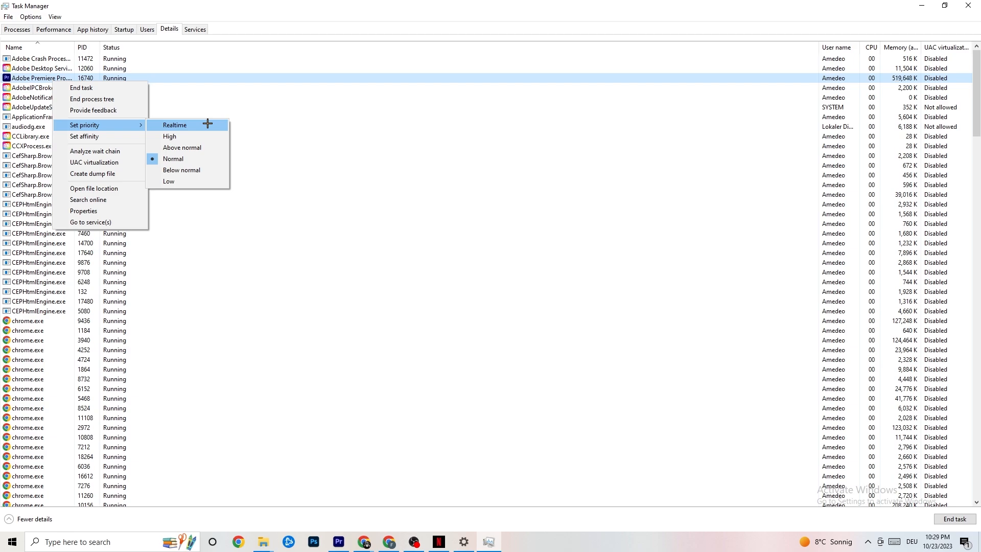
{"action": "left_click", "coordinate": [261, 109]}
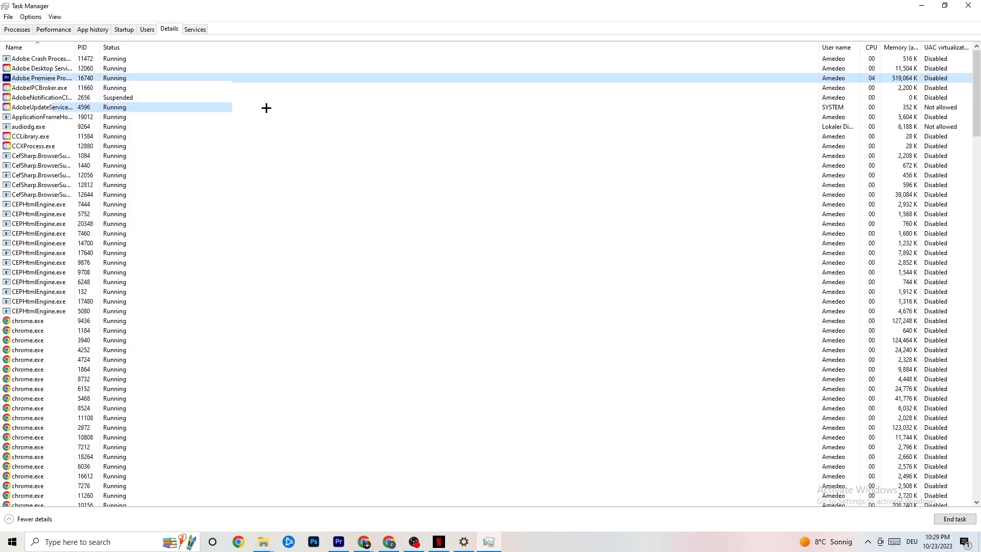
{"action": "left_click", "coordinate": [264, 107]}
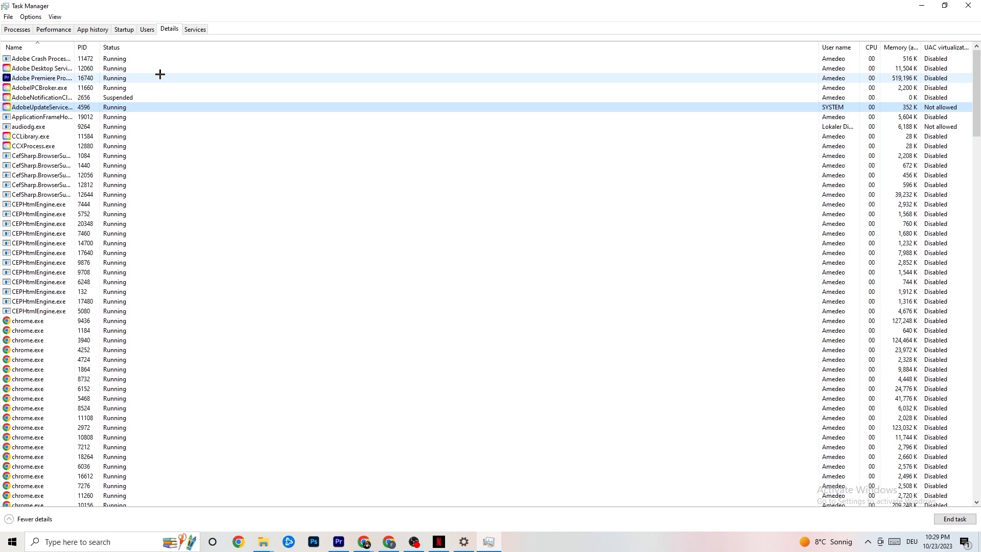
Review the startup programs and the options for Razer Synapse, then close Task Manager
{"action": "left_click", "coordinate": [124, 30]}
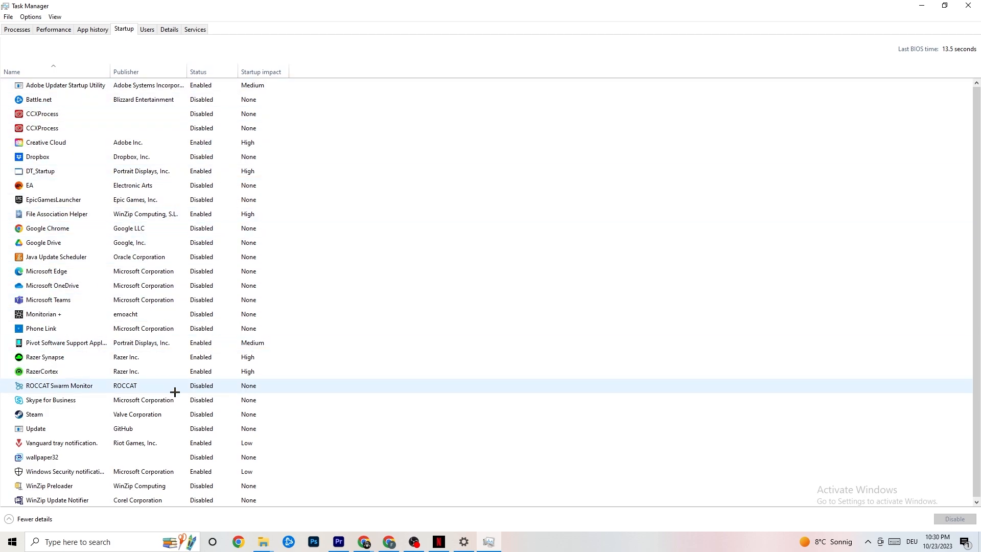
{"action": "right_click", "coordinate": [199, 357]}
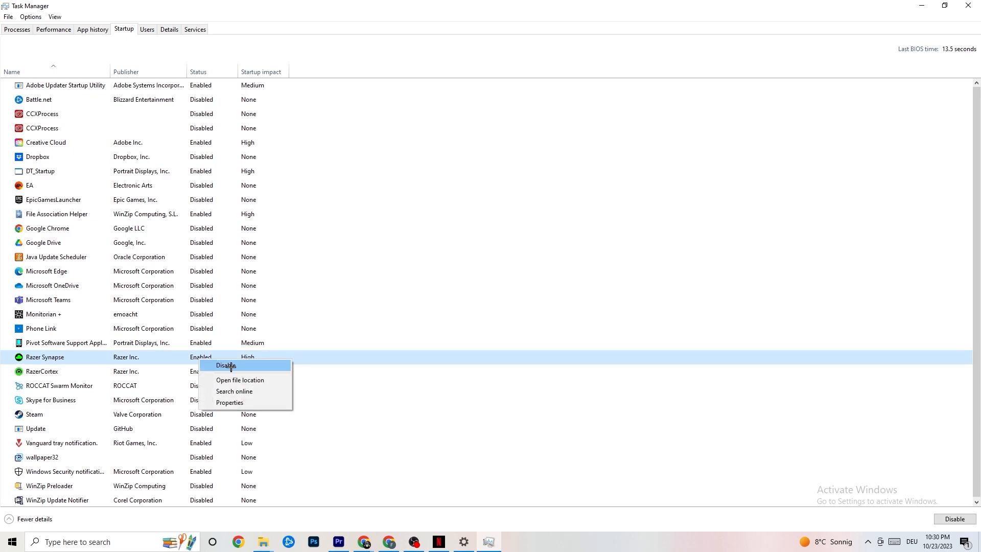
{"action": "left_click", "coordinate": [506, 52]}
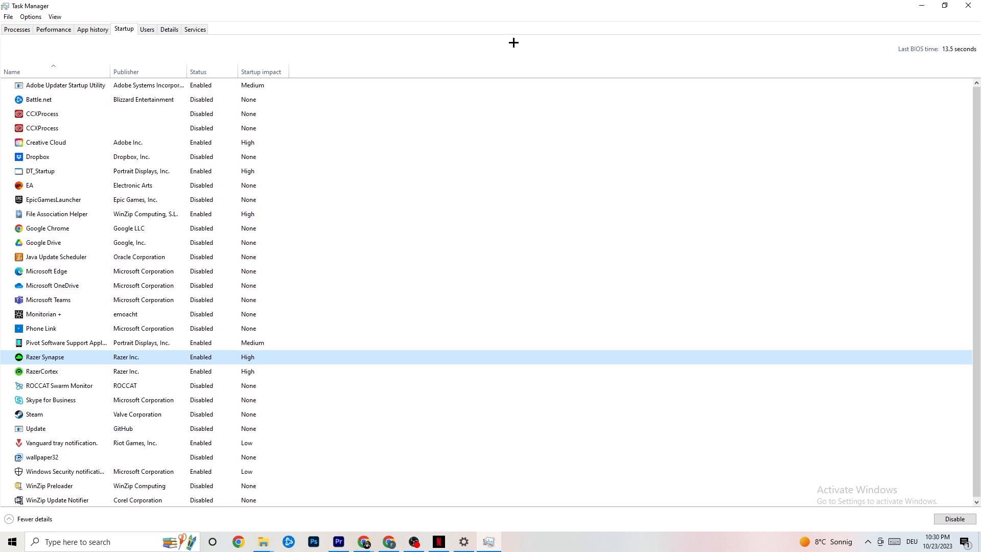
{"action": "left_click", "coordinate": [962, 4]}
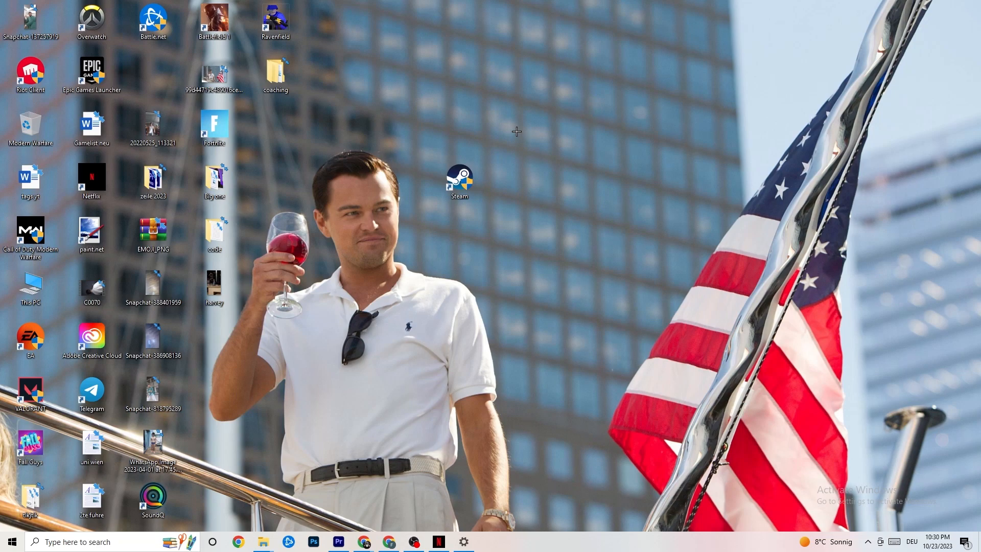
Open the Windows display settings and check the scaling choices for text, apps and other items
{"action": "left_click", "coordinate": [9, 547]}
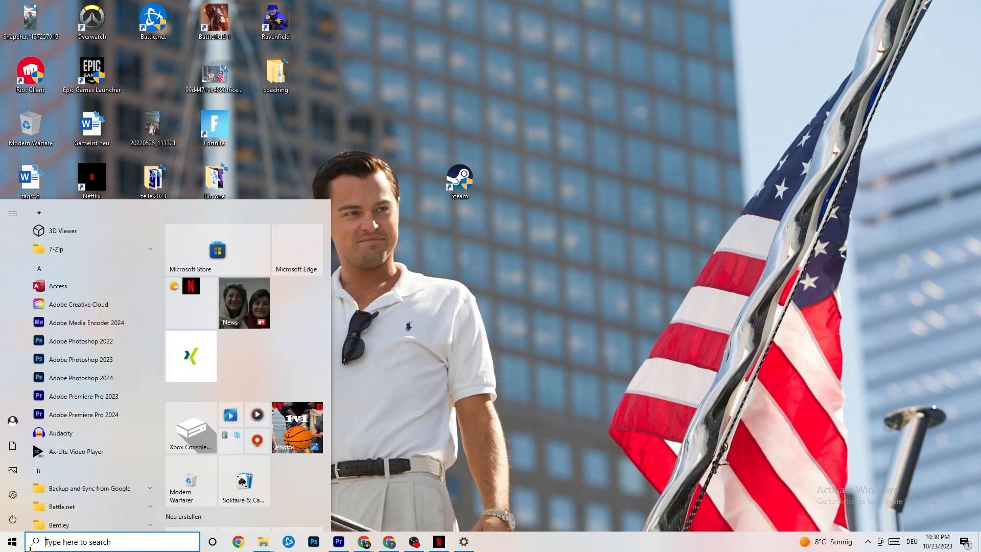
{"action": "left_click", "coordinate": [14, 494]}
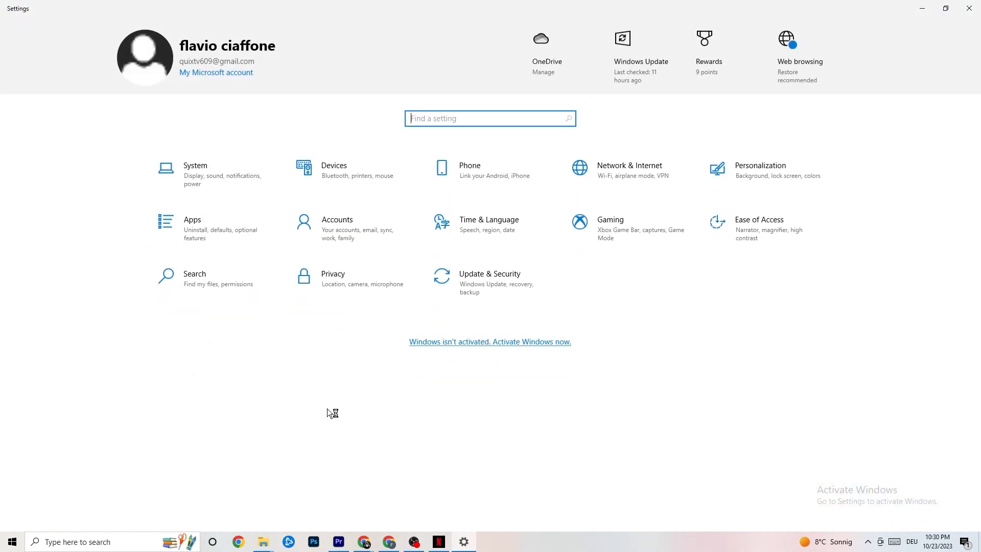
{"action": "left_click", "coordinate": [215, 172]}
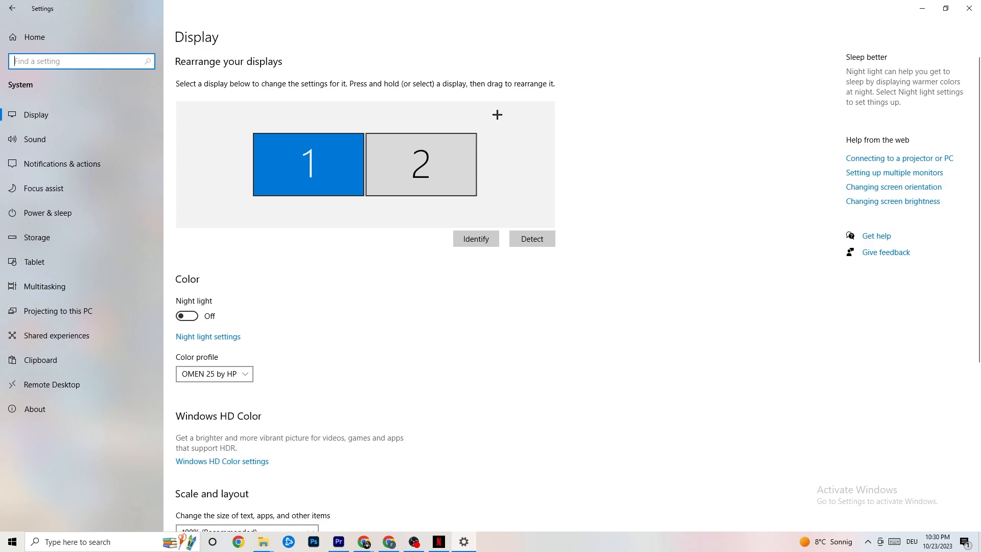
{"action": "scroll", "coordinate": [477, 114], "scroll_direction": "down", "scroll_amount": 5}
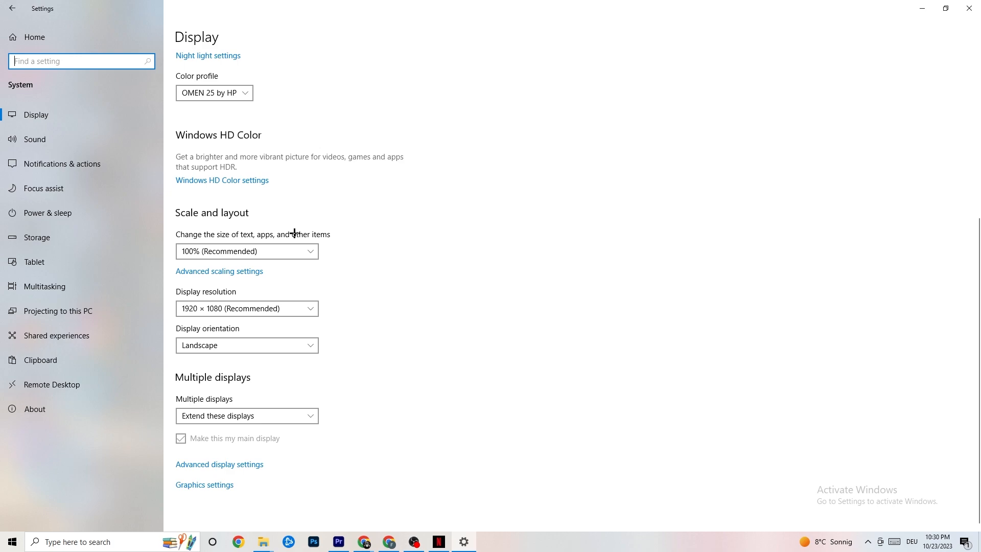
{"action": "left_click", "coordinate": [286, 250]}
{"action": "left_click", "coordinate": [388, 198]}
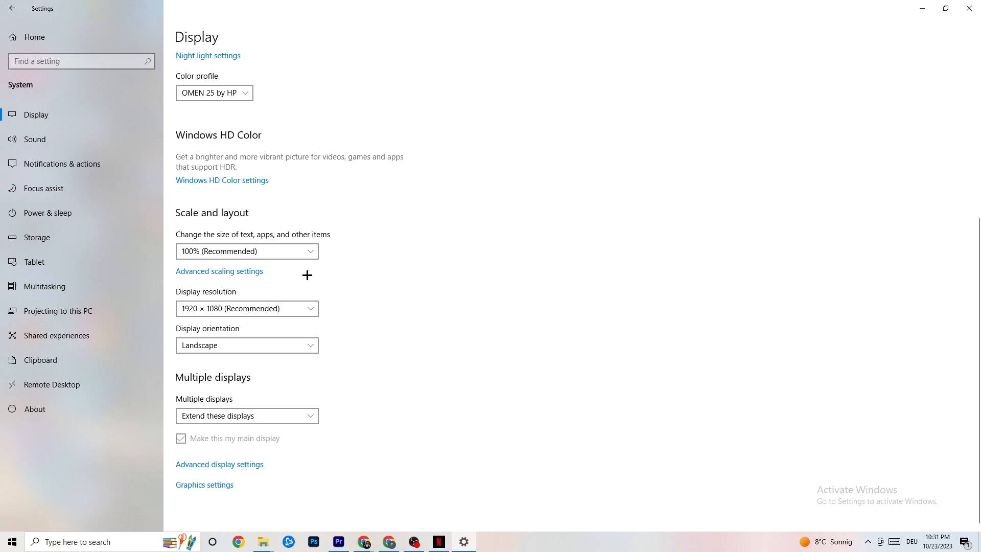
Review the available power plans through the additional power and sleep settings, and close Power Options
{"action": "left_click", "coordinate": [61, 211]}
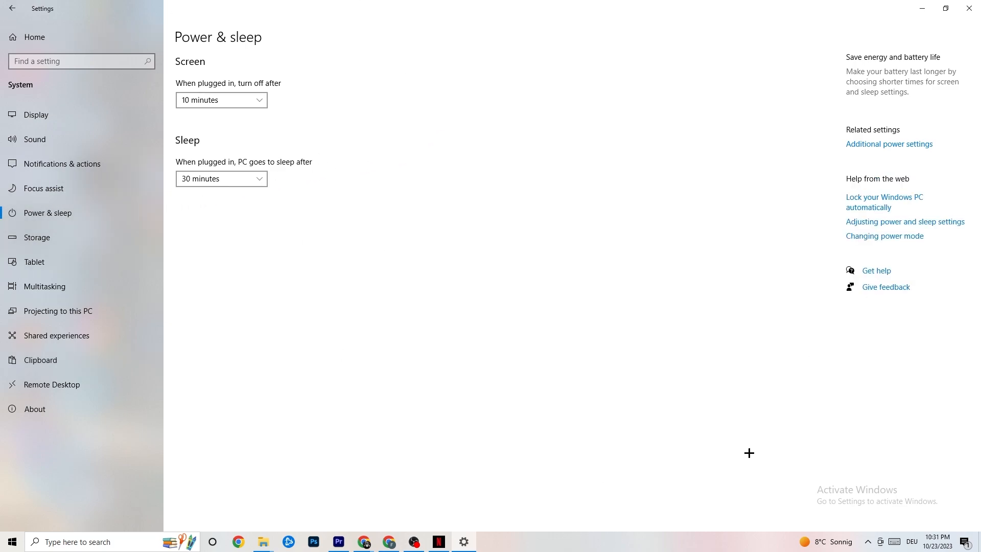
{"action": "left_click", "coordinate": [908, 143]}
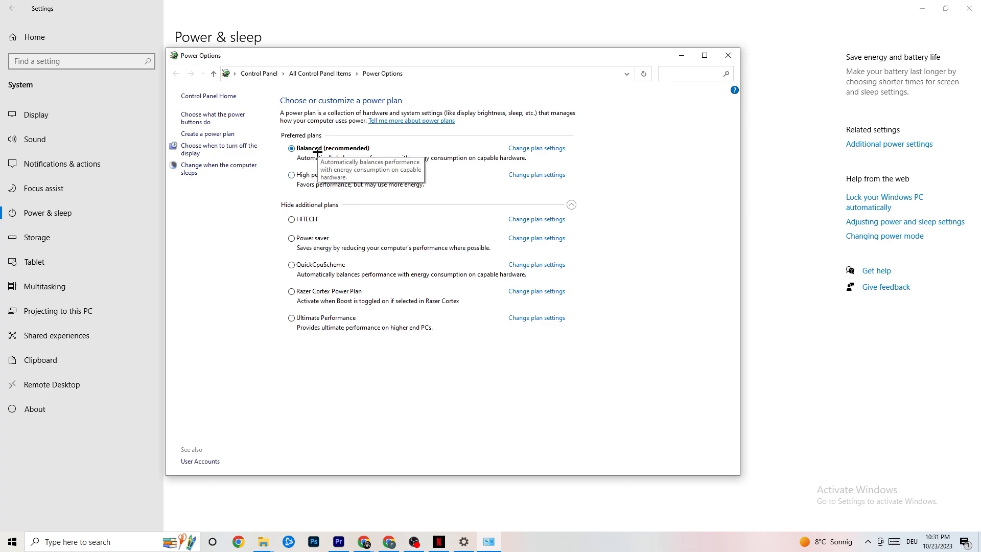
{"action": "left_click", "coordinate": [726, 54]}
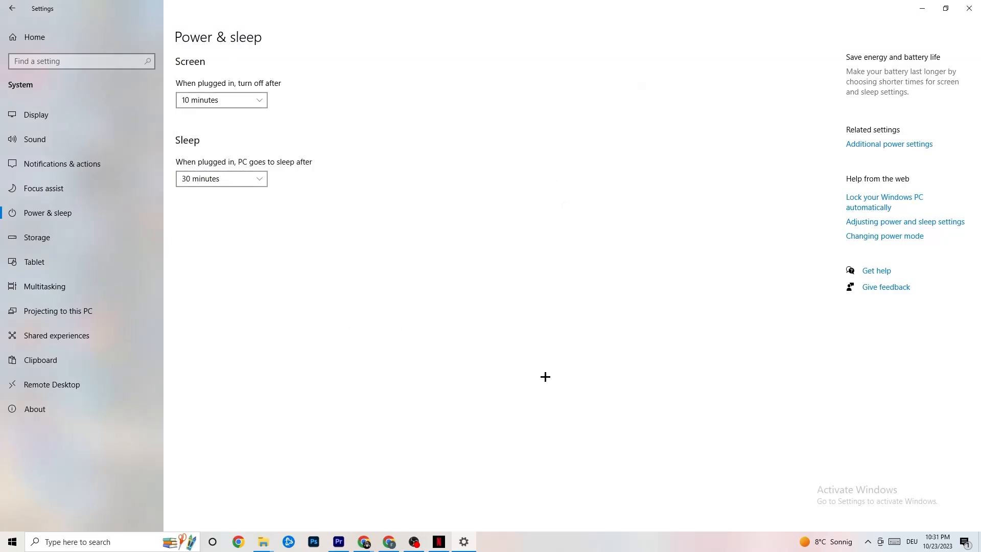
Review the Storage Sense configuration in the storage settings, including the run frequency and recycle bin cleanup choices
{"action": "left_click", "coordinate": [77, 245]}
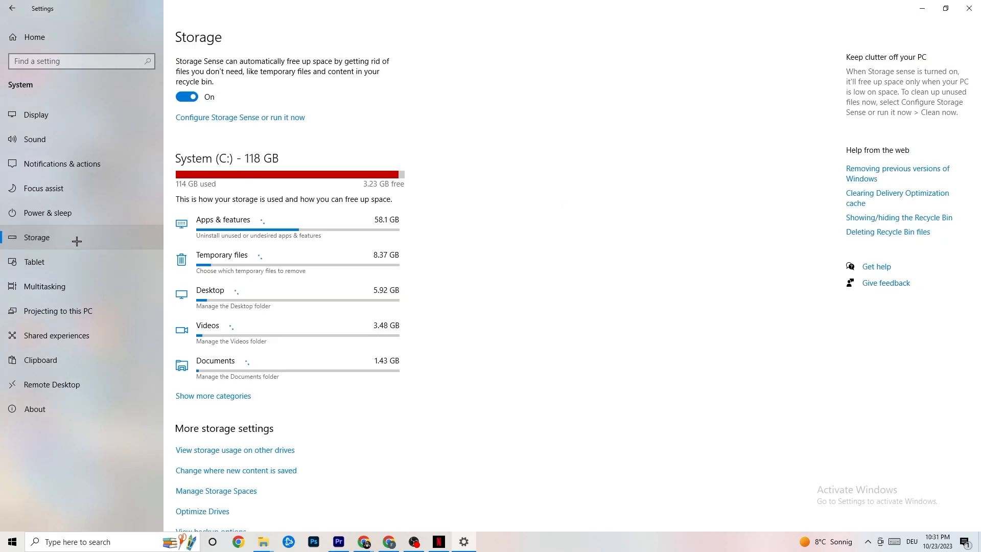
{"action": "left_click", "coordinate": [232, 118]}
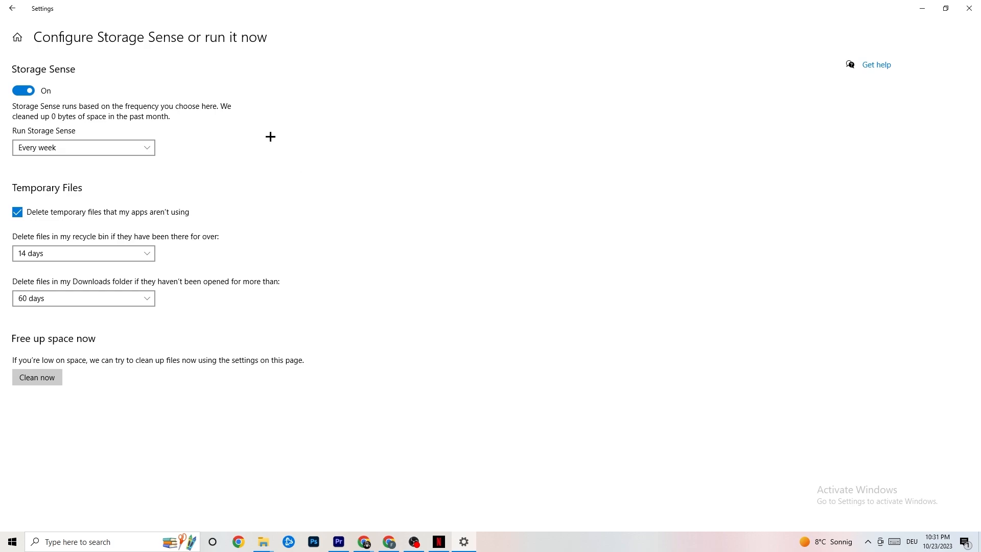
{"action": "left_click", "coordinate": [125, 148]}
{"action": "left_click", "coordinate": [109, 148]}
{"action": "left_click", "coordinate": [128, 150]}
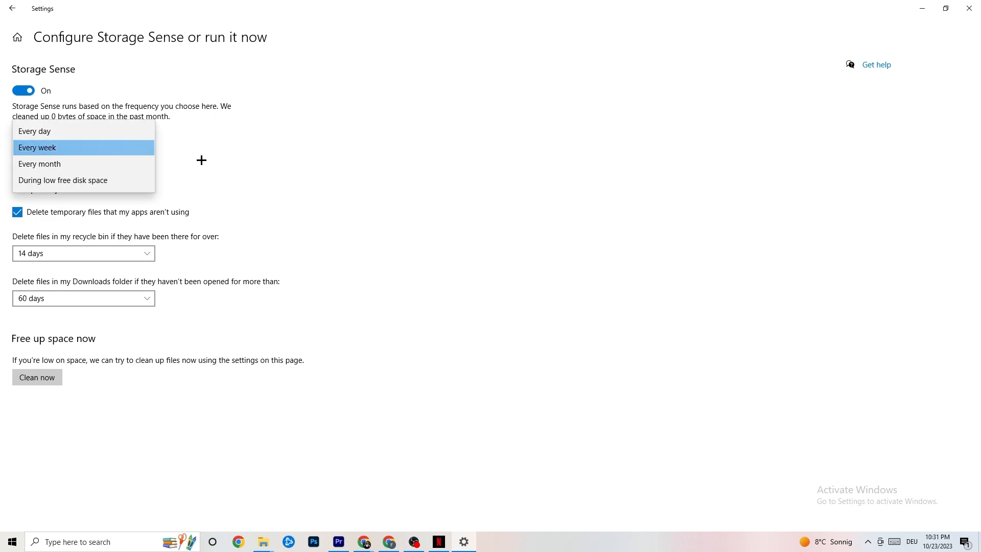
{"action": "left_click", "coordinate": [228, 212]}
{"action": "left_click", "coordinate": [114, 250]}
{"action": "left_click", "coordinate": [360, 203]}
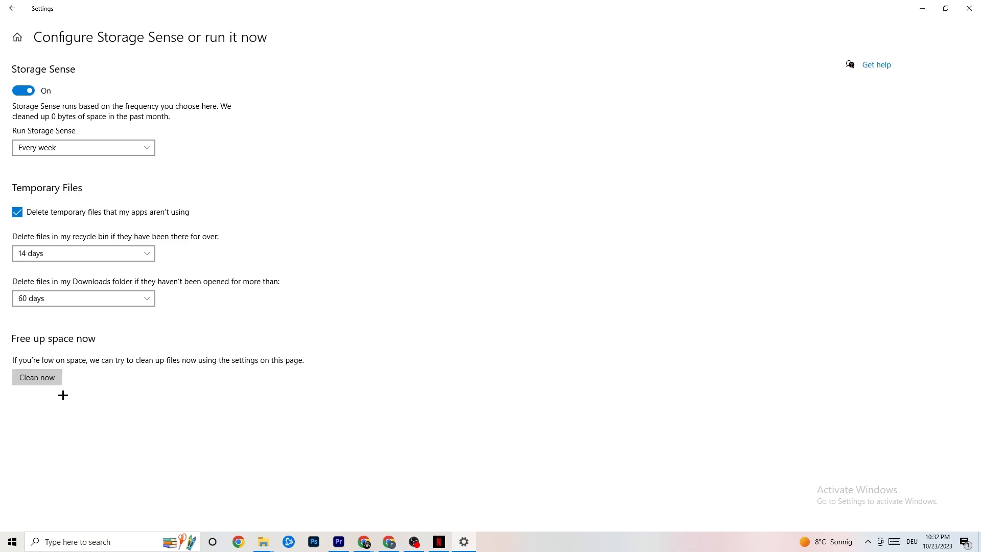
{"action": "left_click", "coordinate": [9, 4]}
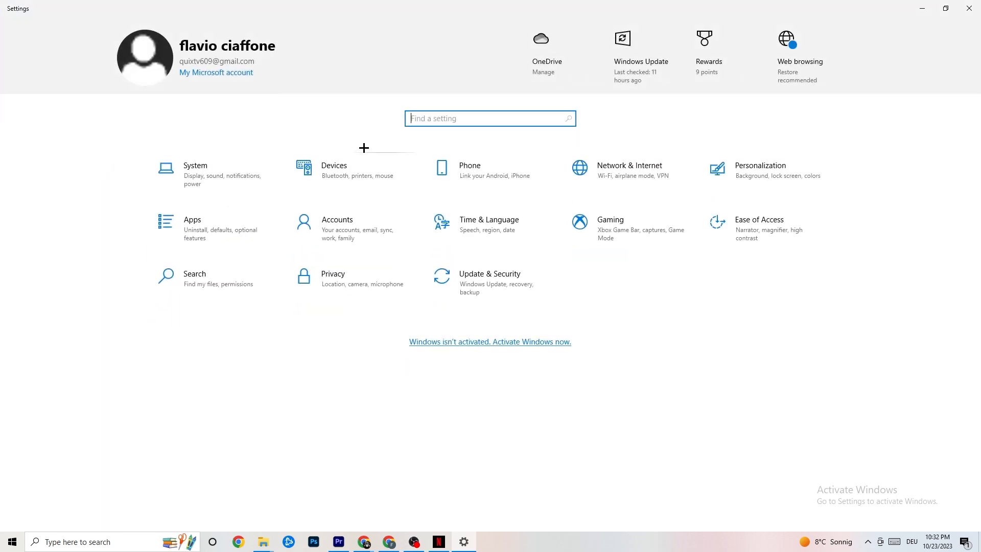
Check the game capture options and the Game Mode setting in the Gaming settings
{"action": "left_click", "coordinate": [653, 234]}
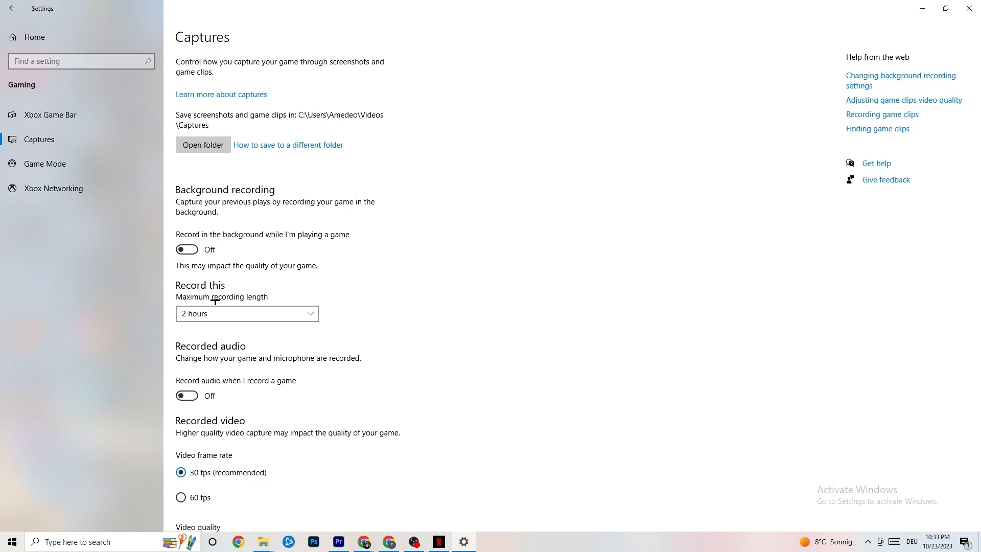
{"action": "left_click", "coordinate": [89, 164]}
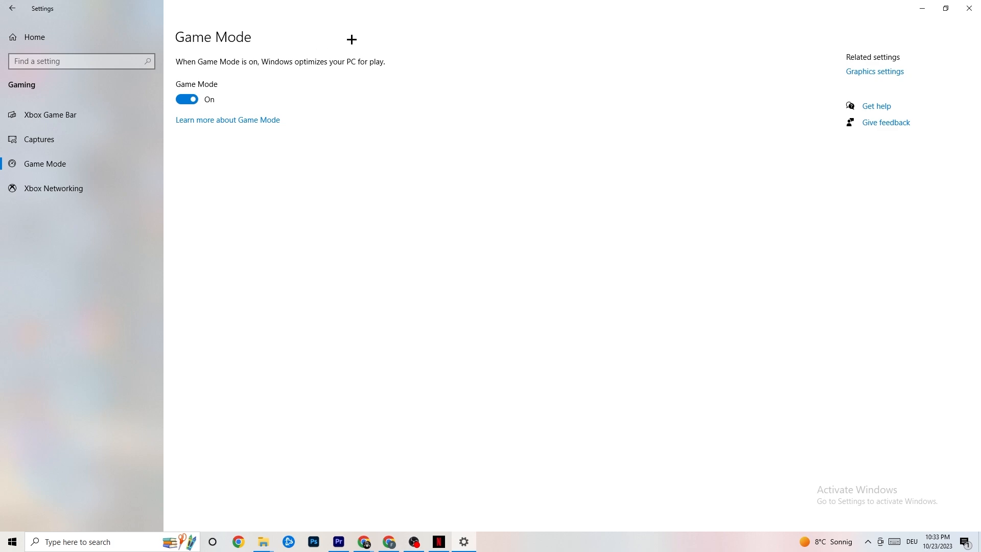
{"action": "left_click", "coordinate": [13, 9]}
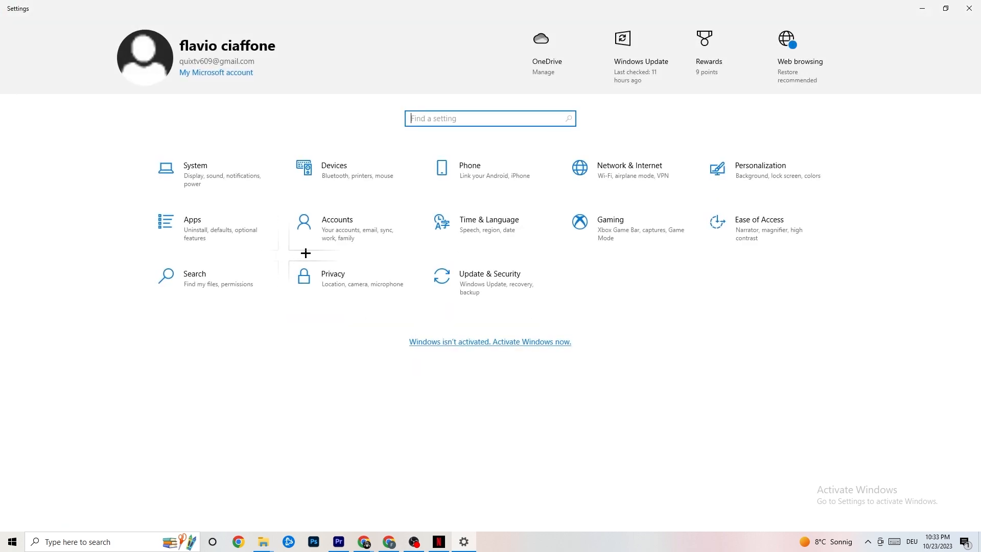
Review the Troubleshoot and Windows Update pages under Update & Security, and close Settings
{"action": "left_click", "coordinate": [514, 291]}
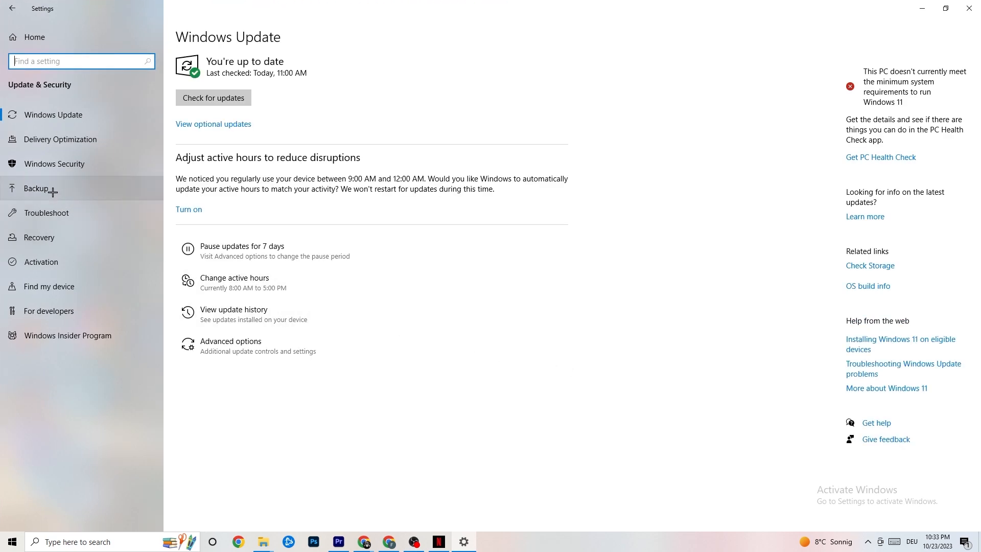
{"action": "left_click", "coordinate": [55, 209]}
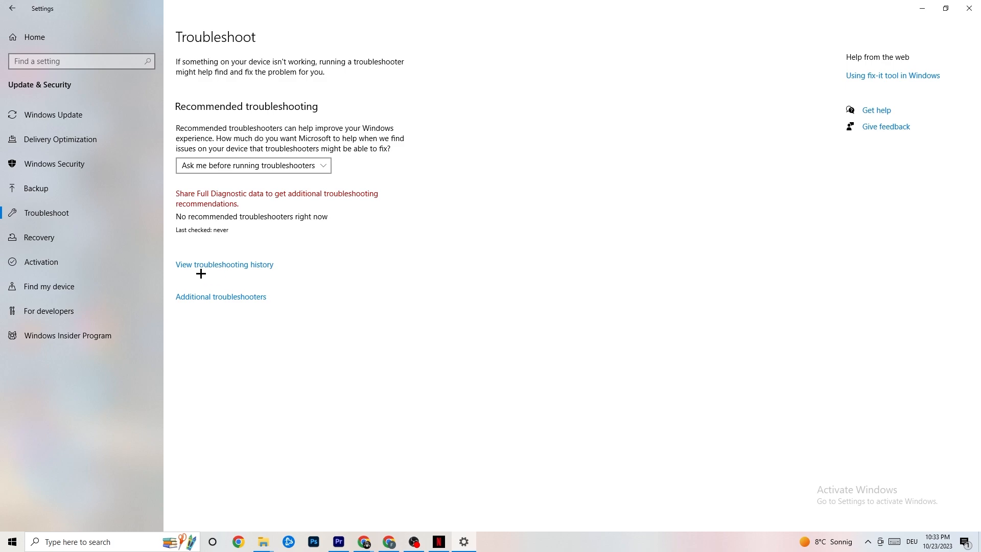
{"action": "left_click", "coordinate": [79, 118]}
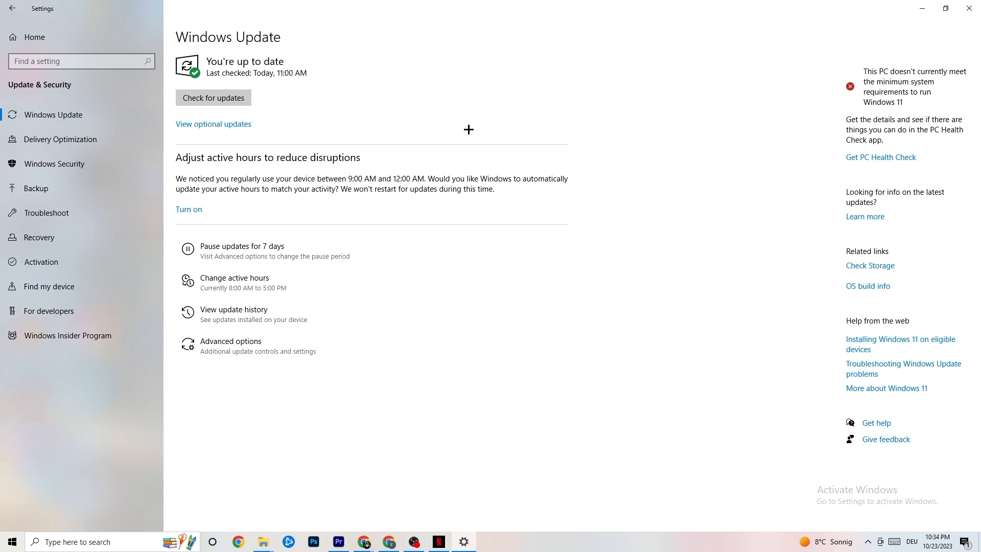
{"action": "left_click", "coordinate": [958, 11]}
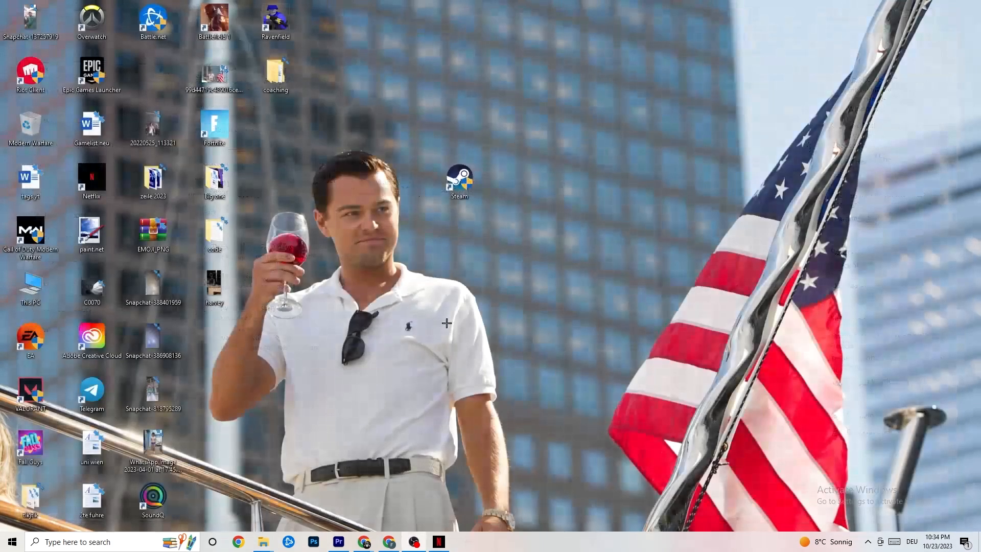